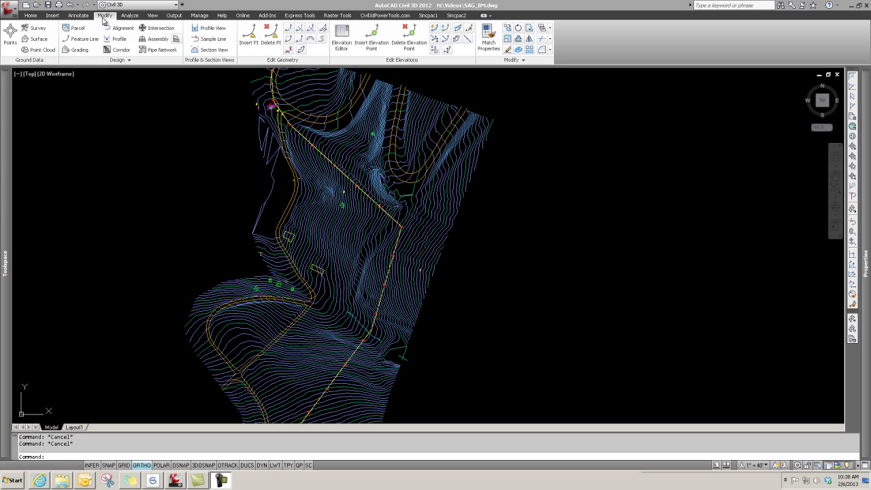
click(161, 49)
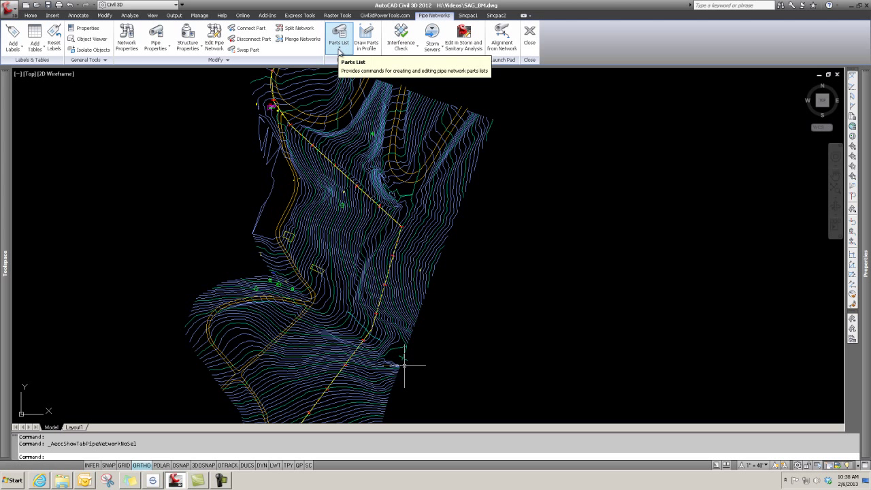
click(529, 37)
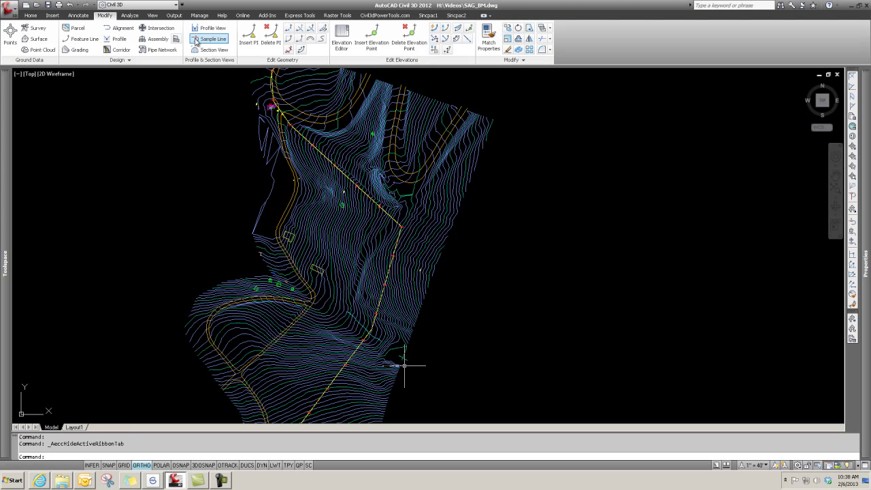
Step: Start creating a pipe network by layout, using the Storm Sewer parts list and EG as the surface
click(30, 14)
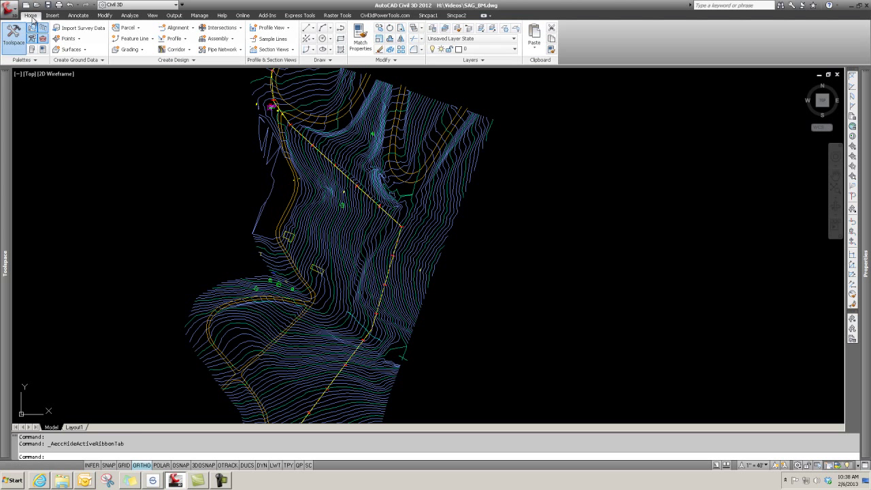
click(216, 52)
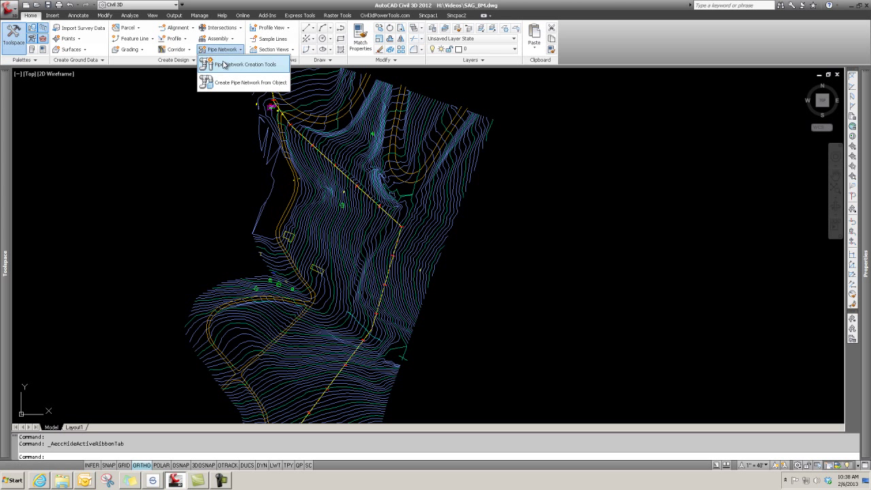
click(256, 69)
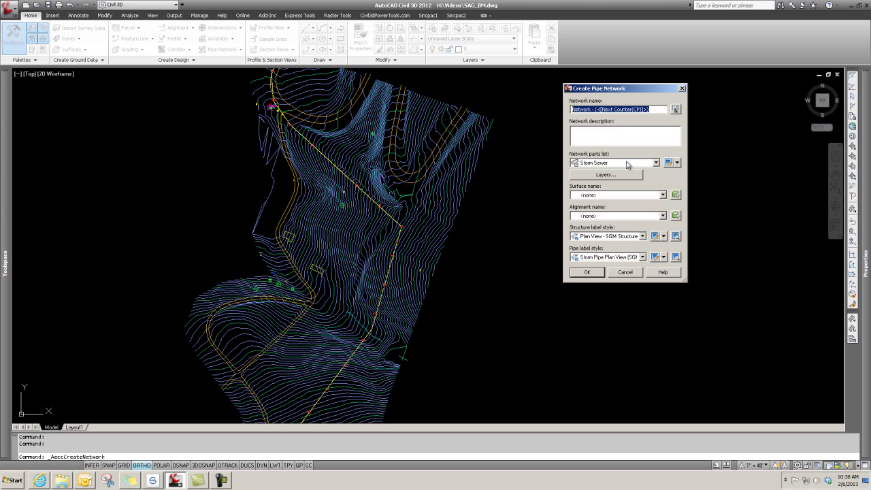
click(657, 162)
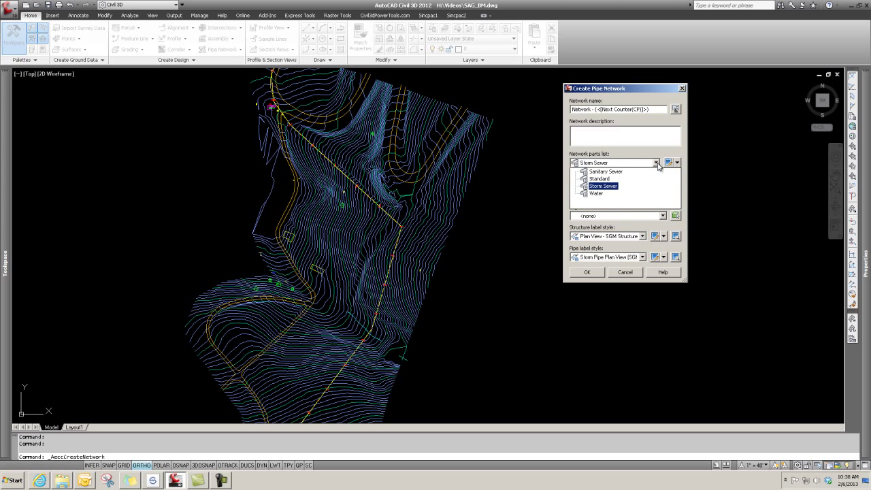
click(603, 186)
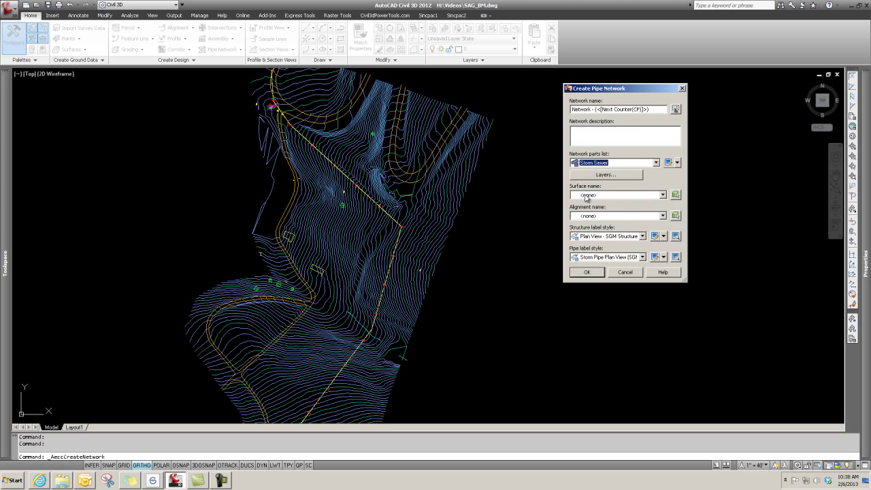
click(664, 196)
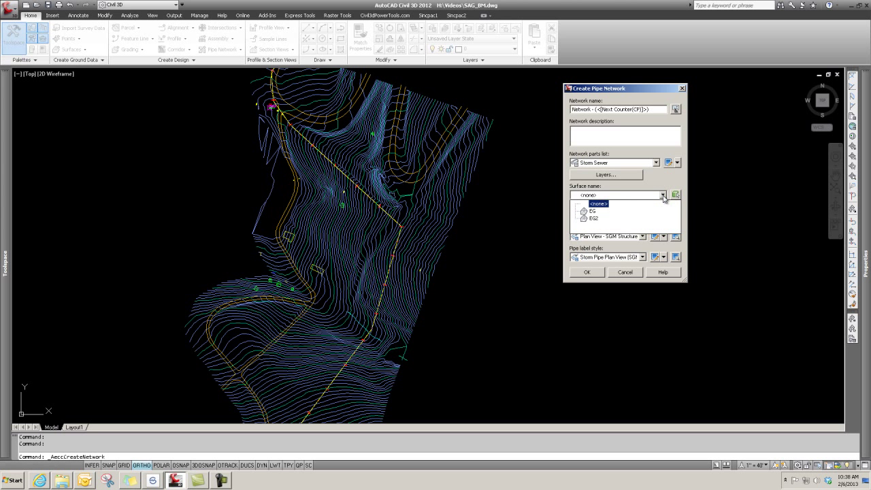
click(595, 210)
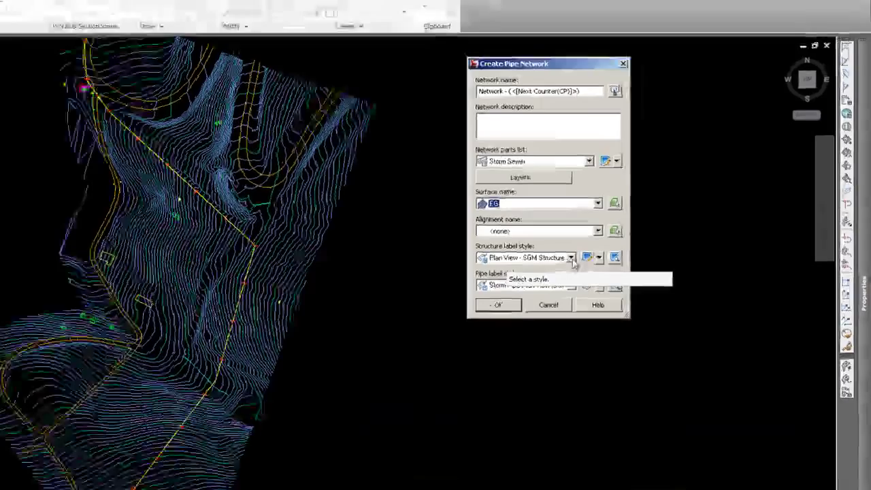
Step: Label structures with Plan View - SGM Structure and pipes with Storm Pipe Plan View (SGM), and create the network
click(643, 236)
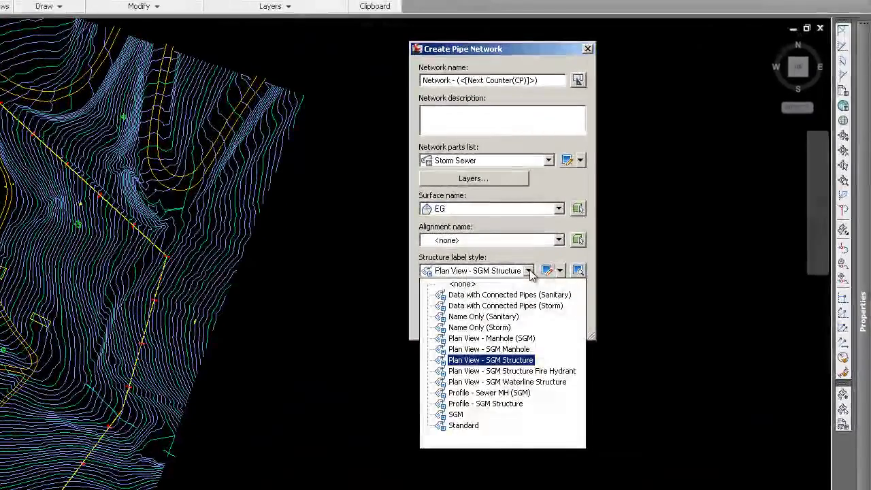
click(506, 360)
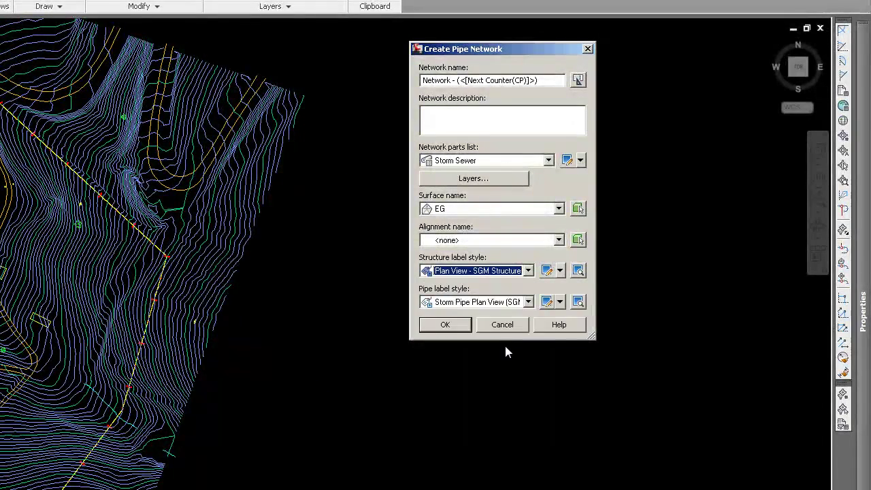
click(528, 301)
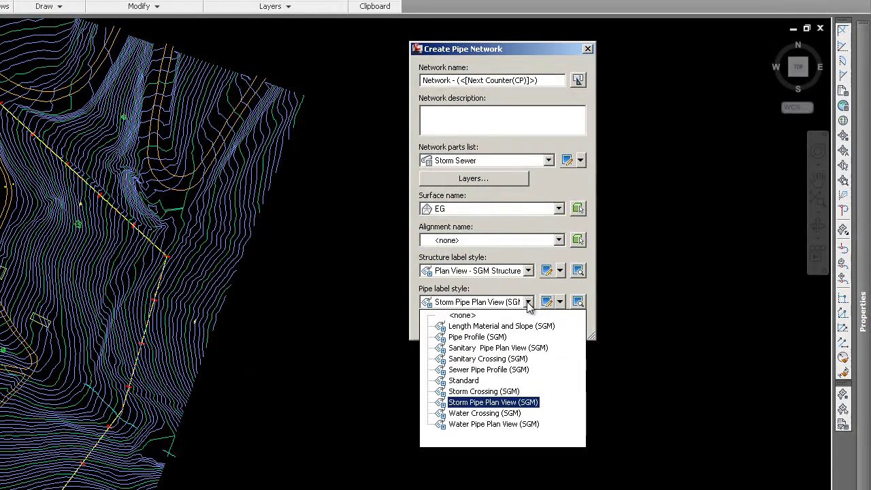
click(484, 403)
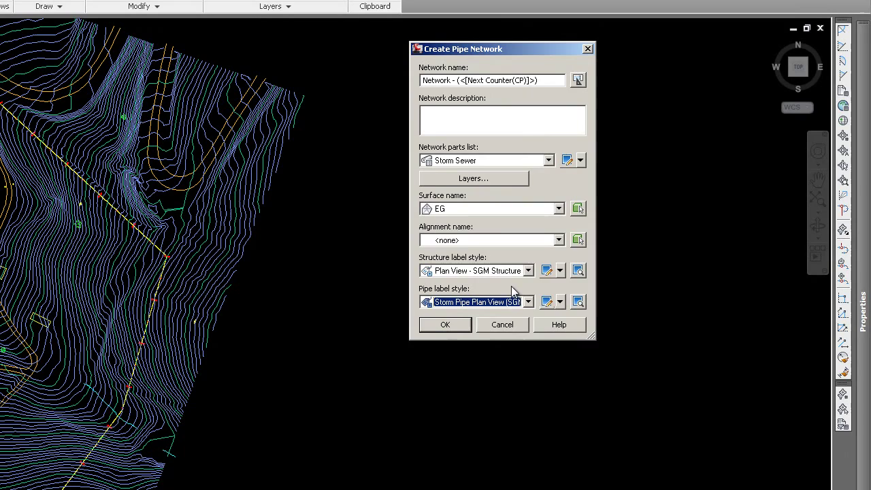
click(446, 330)
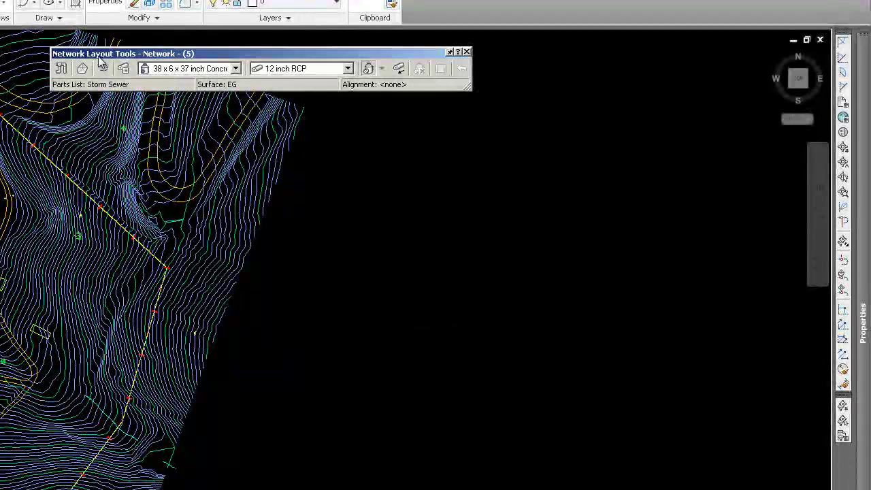
Step: In the new network's properties, set the structure profile label style to Profile - SGM Structure
drag(228, 53, 512, 114)
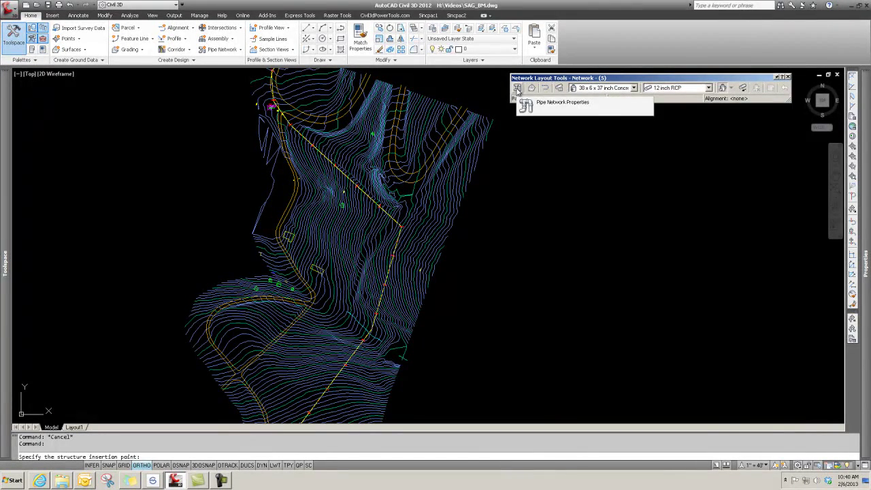
click(518, 89)
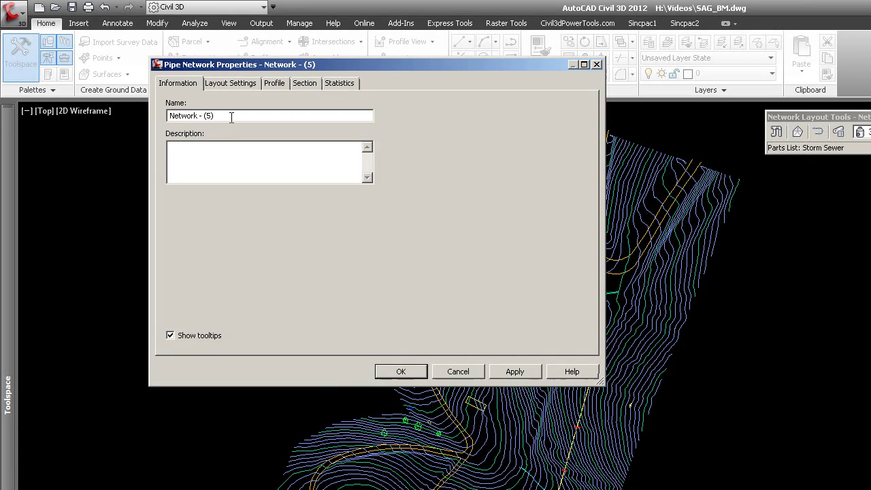
click(220, 82)
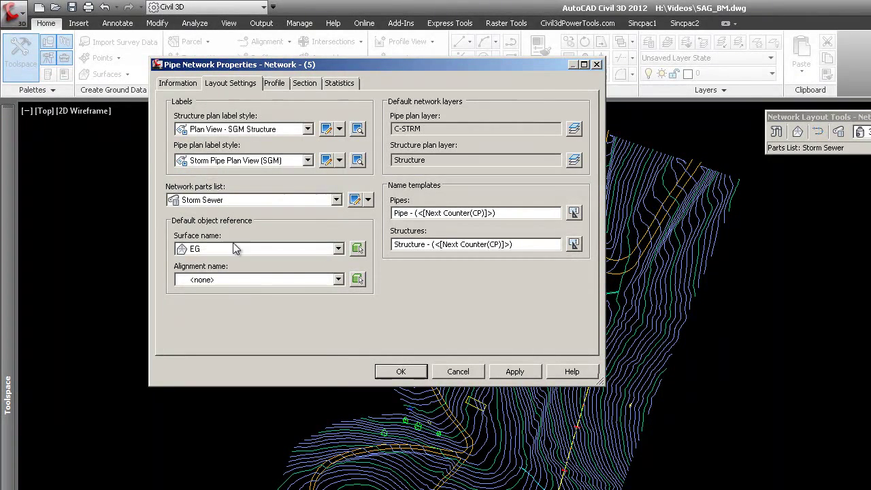
click(274, 85)
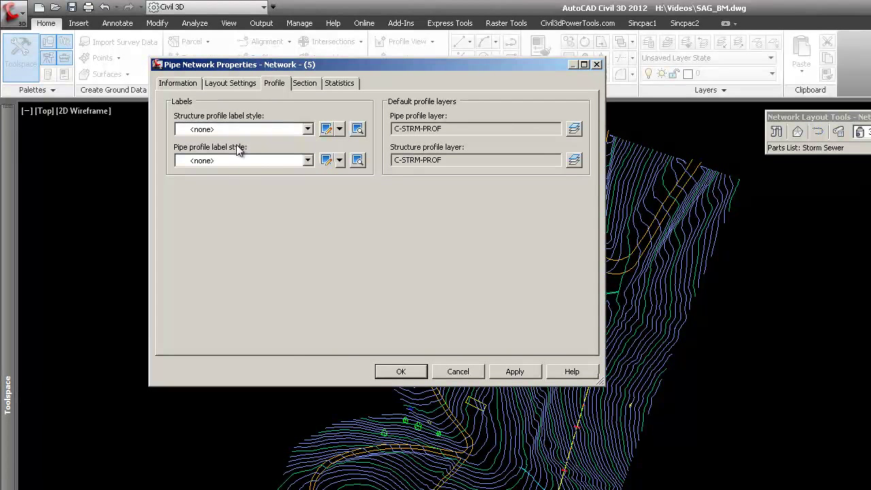
click(307, 129)
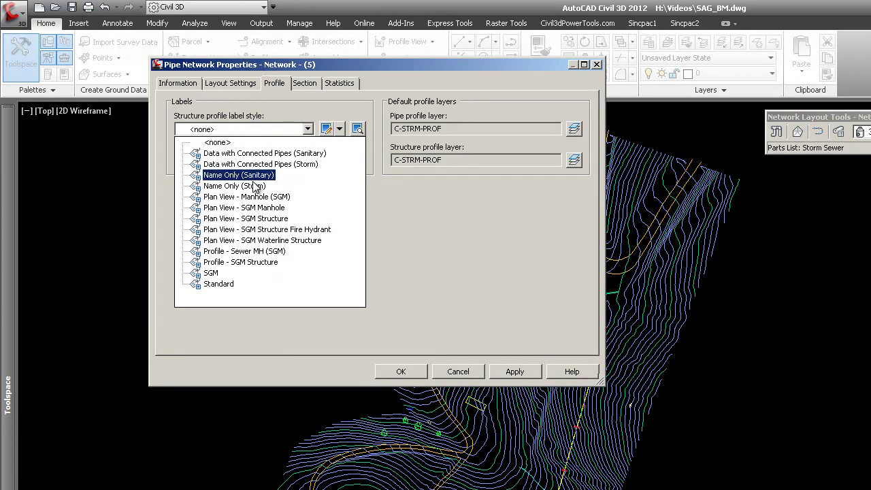
click(249, 263)
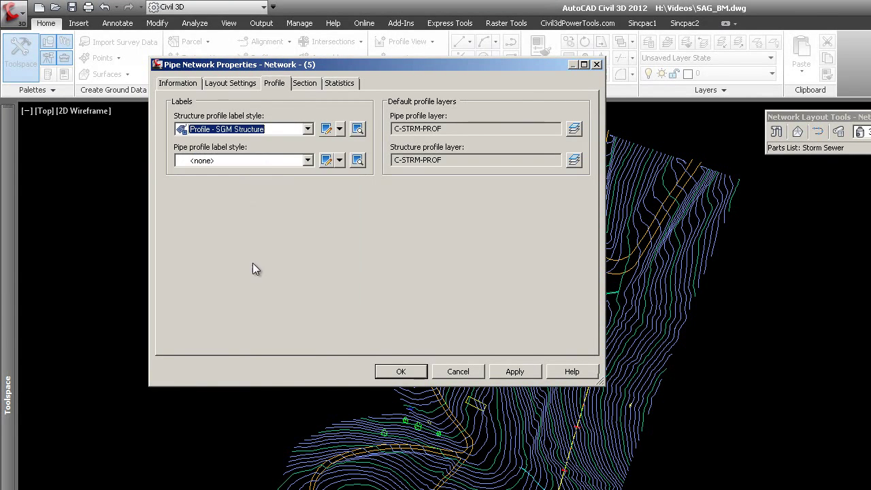
Step: Set the network's pipe profile label style to Pipe Profile (SGM), check the section layer and accept the properties
click(306, 160)
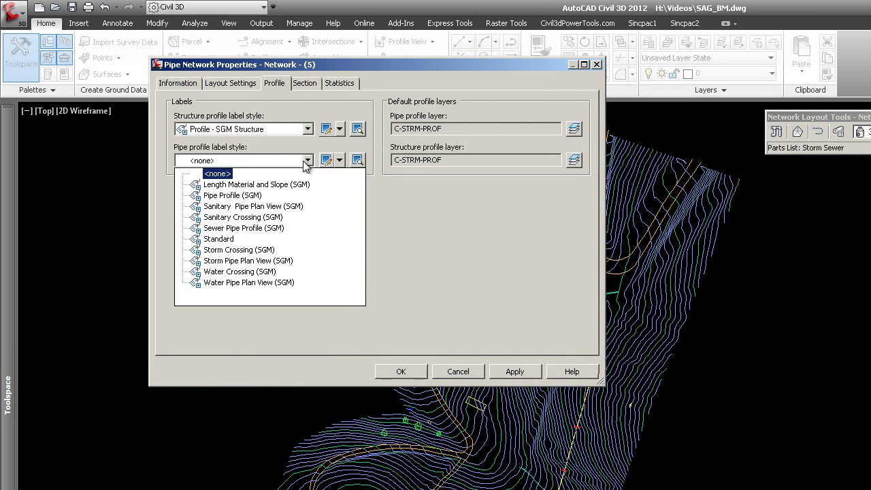
click(230, 196)
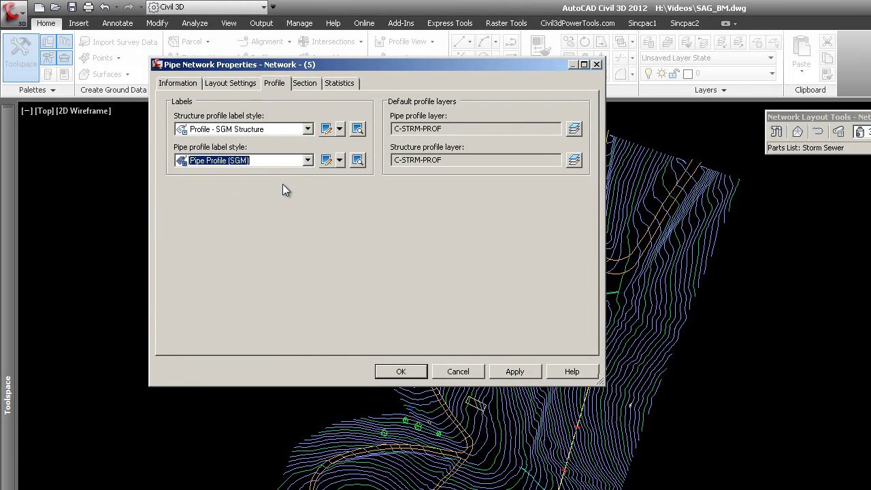
click(307, 160)
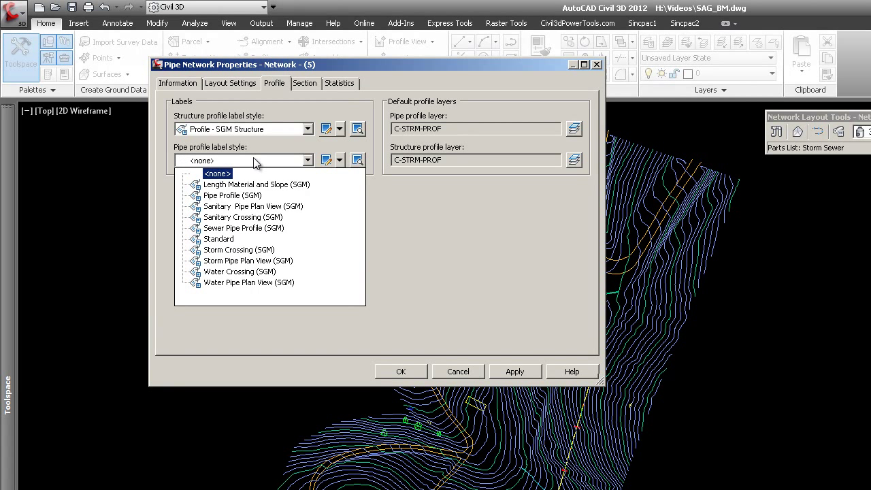
click(233, 194)
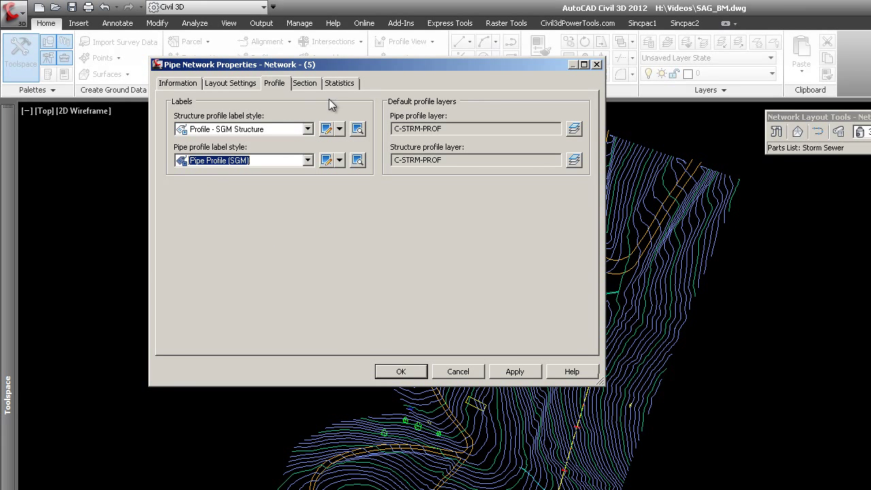
click(307, 85)
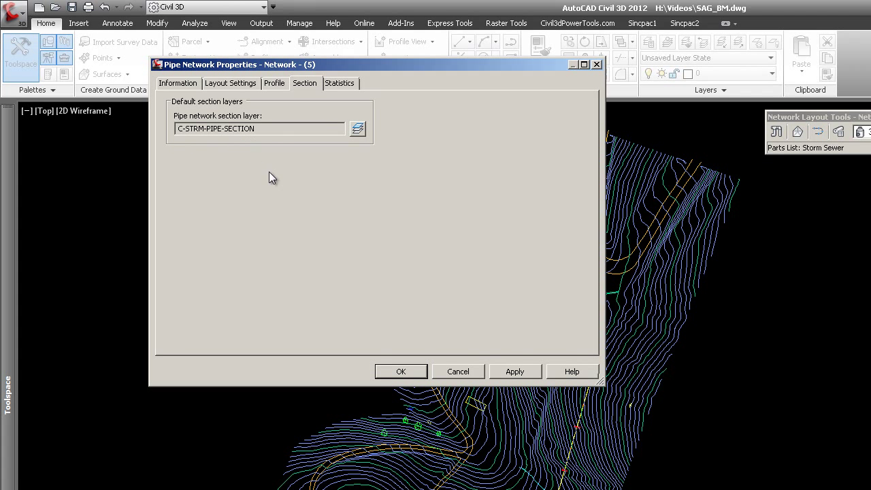
click(401, 371)
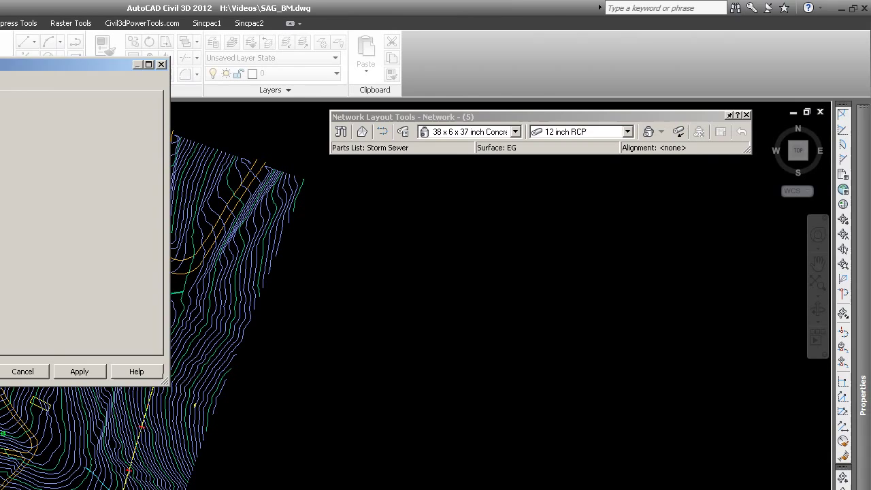
Step: Reselect Storm Sewer as the parts list for the network layout
click(362, 133)
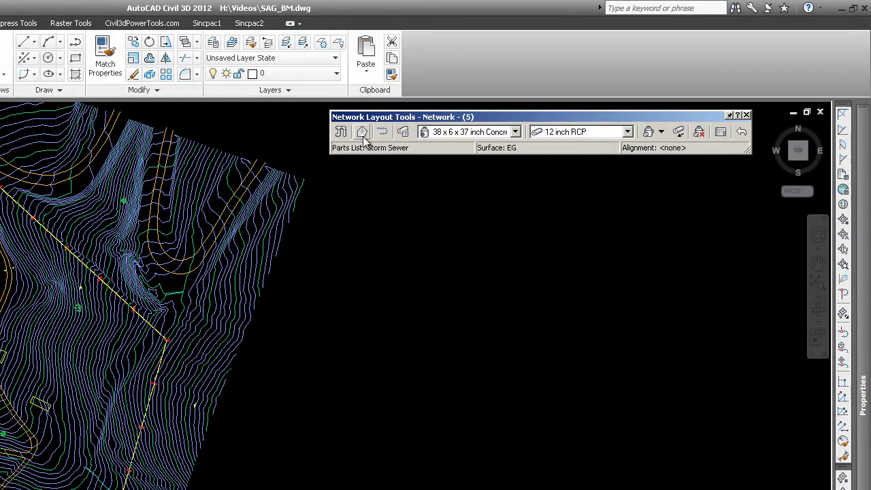
click(402, 132)
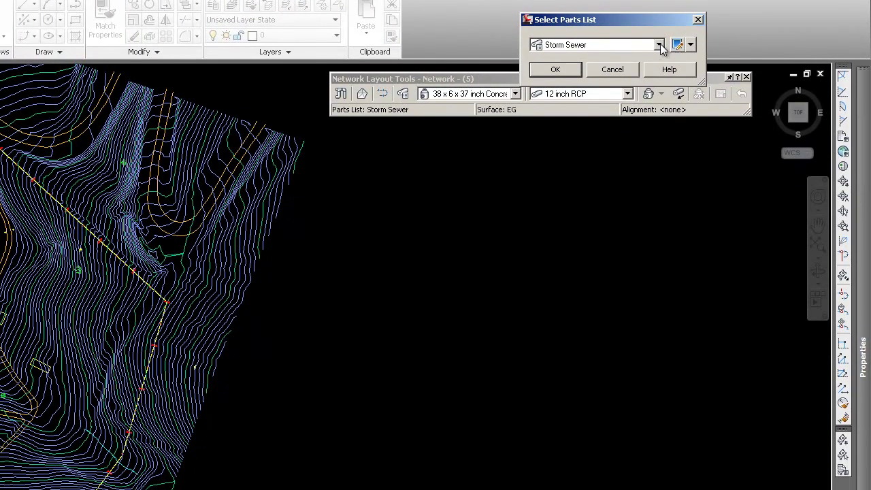
click(659, 82)
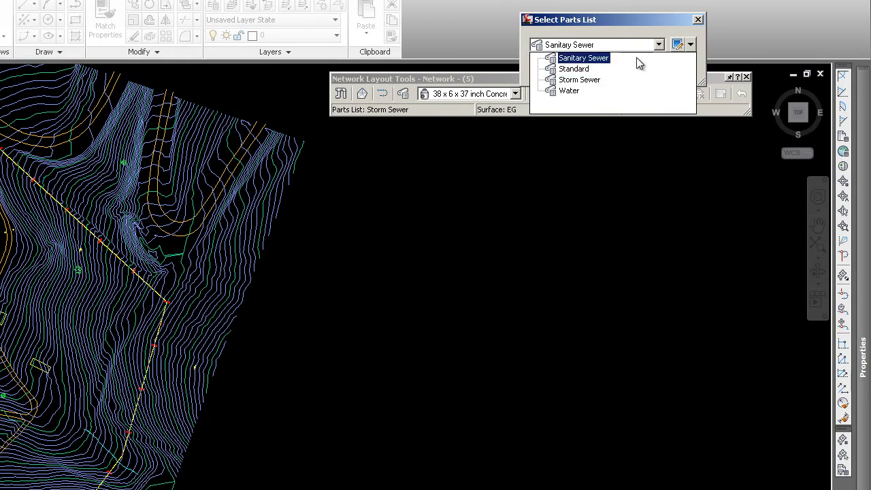
click(579, 80)
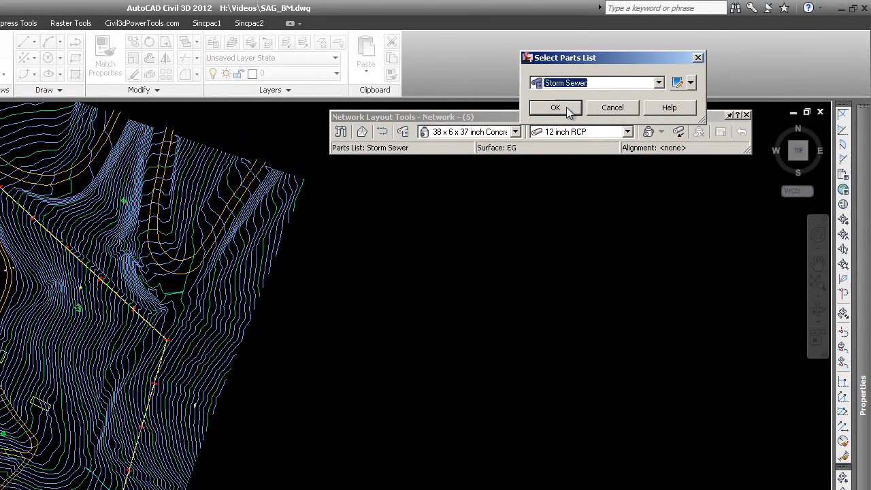
click(557, 70)
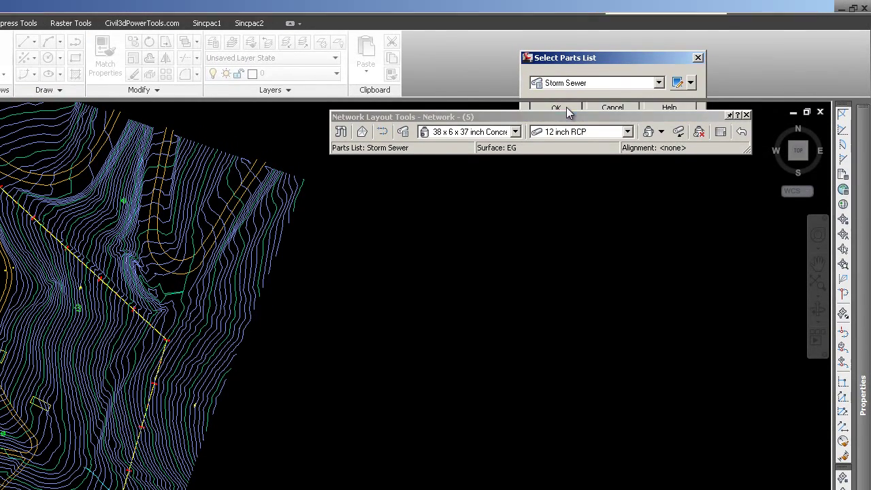
Step: Choose the Type C Inlet CDOT from the Type C CDOT family as the structure to place
click(516, 132)
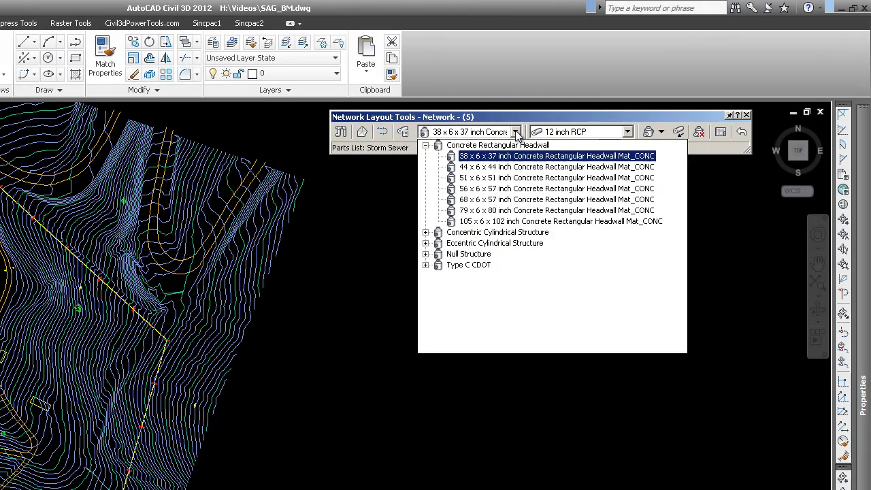
click(426, 266)
click(613, 182)
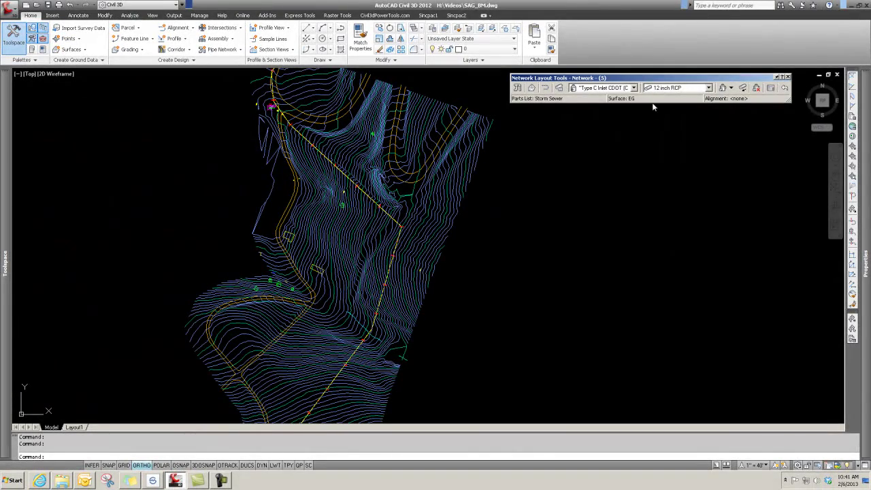
Step: Choose the 18 inch HDPE Pipe from the HDPE Pipe family as the pipe to place
click(709, 87)
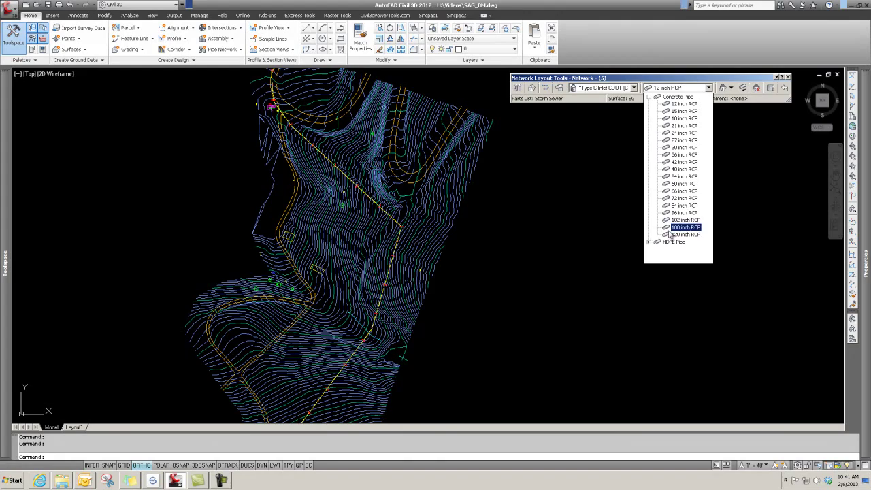
click(649, 242)
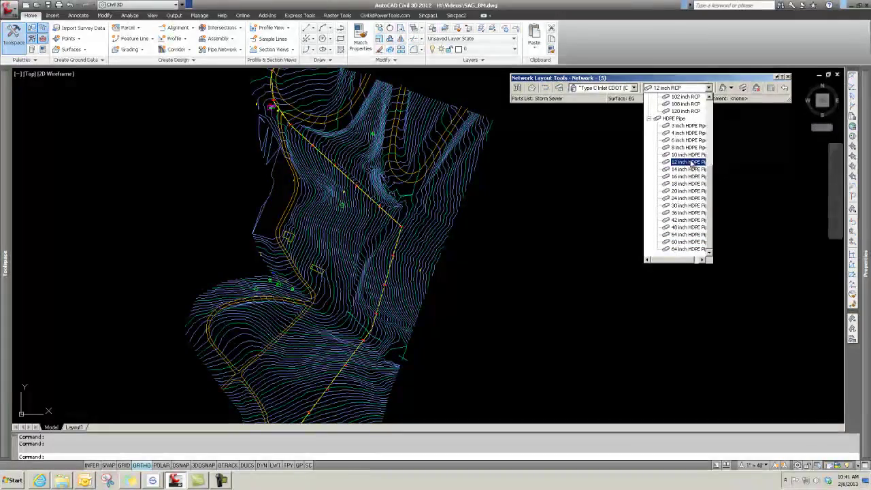
click(685, 184)
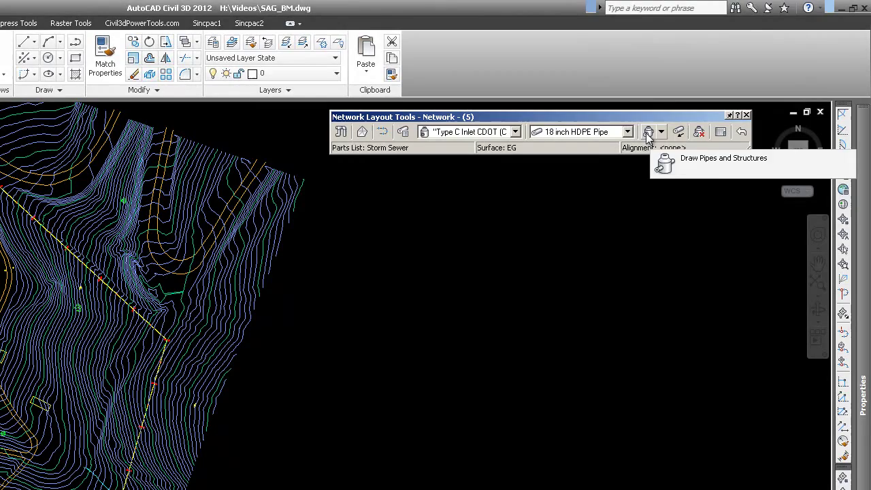
Step: Start drawing pipes and structures and place two inlets on the surface, the second about 347 ft due north of the first
click(661, 132)
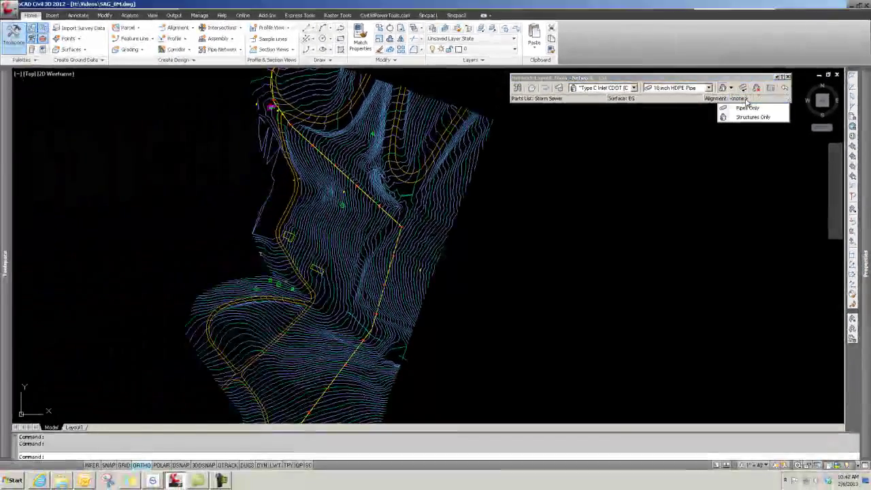
click(682, 155)
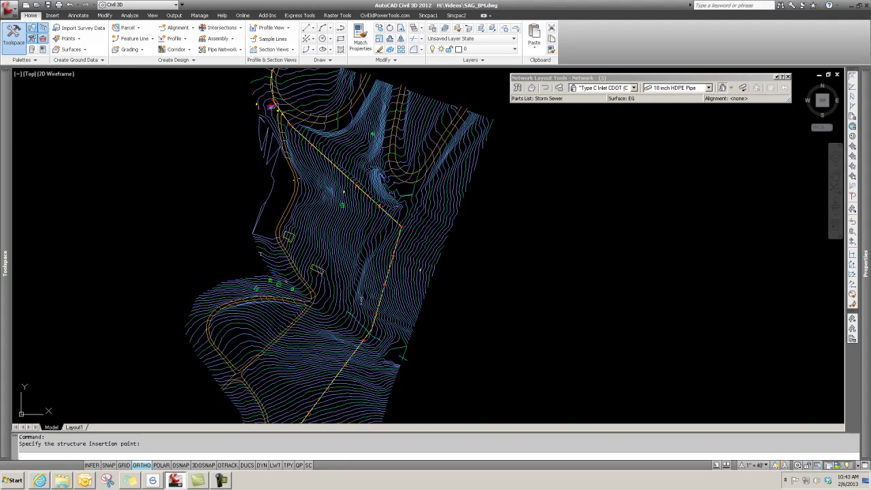
click(340, 334)
scroll(354, 354, up, 5)
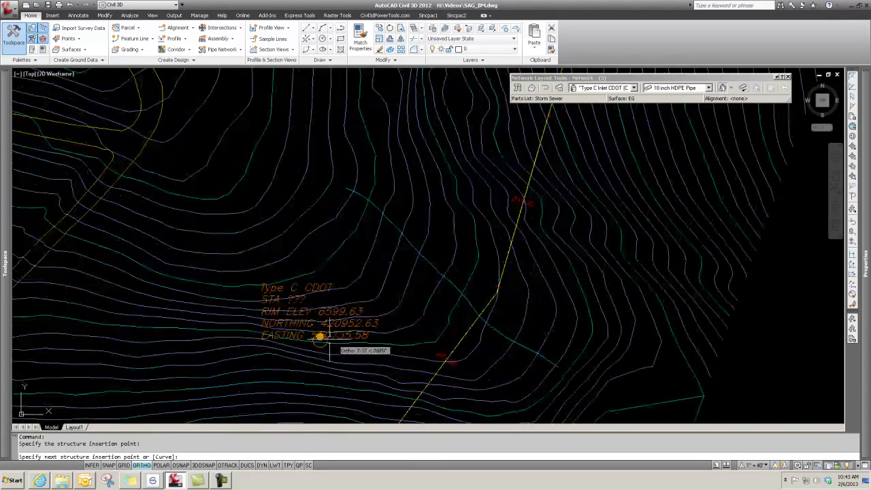
scroll(384, 244, down, 6)
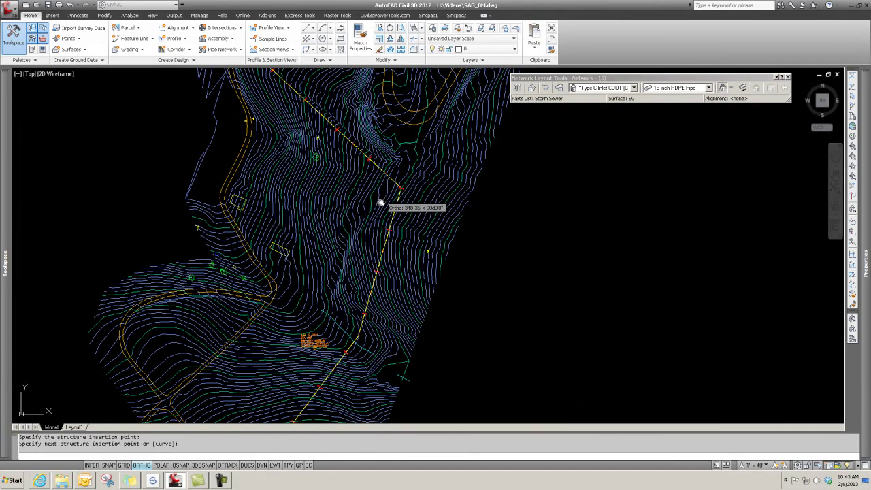
click(375, 228)
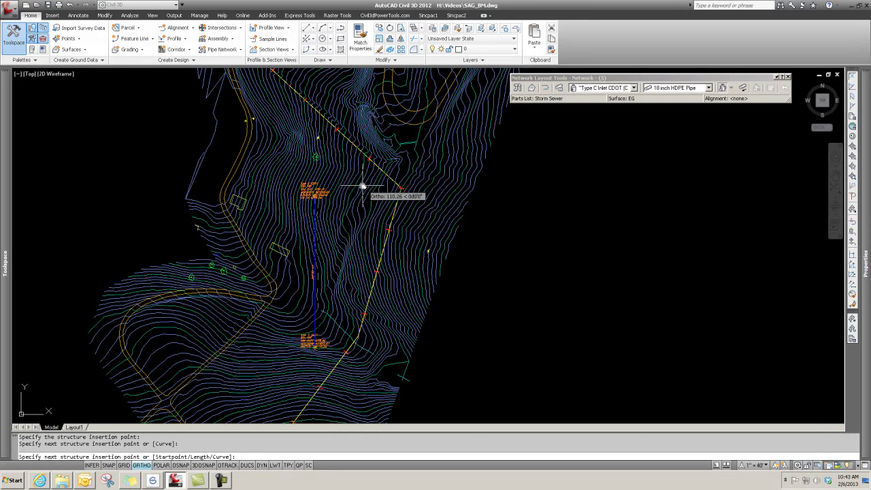
Step: Turn Ortho off, extend the pipe run with an inlet to the northeast and another to the northwest, and finish the run
key(F8)
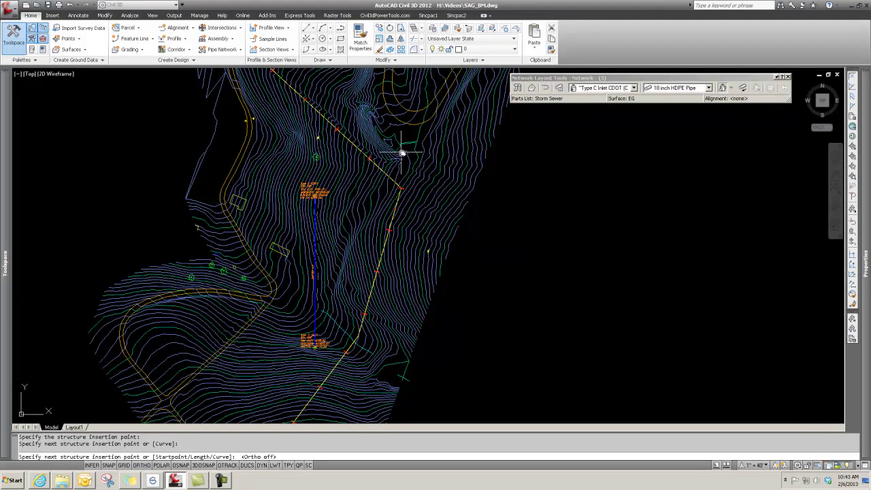
click(412, 155)
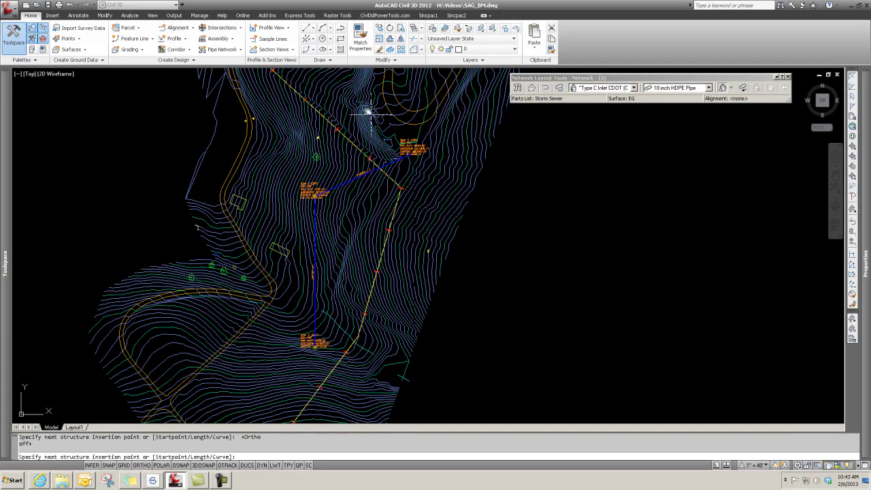
middle_drag(336, 77, 374, 169)
click(374, 169)
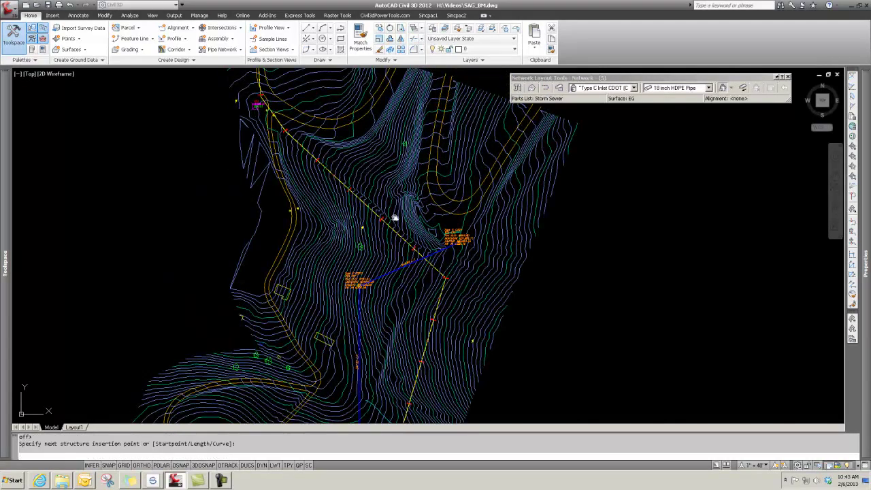
scroll(371, 161, up, 5)
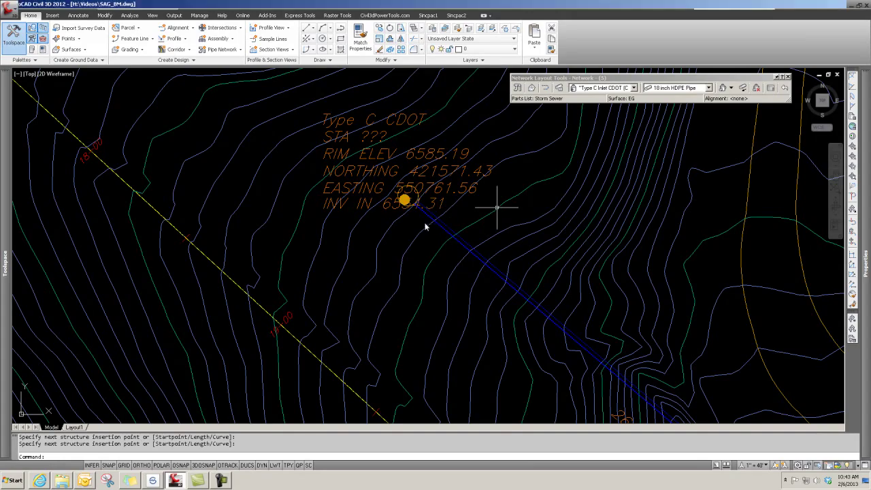
scroll(418, 224, down, 6)
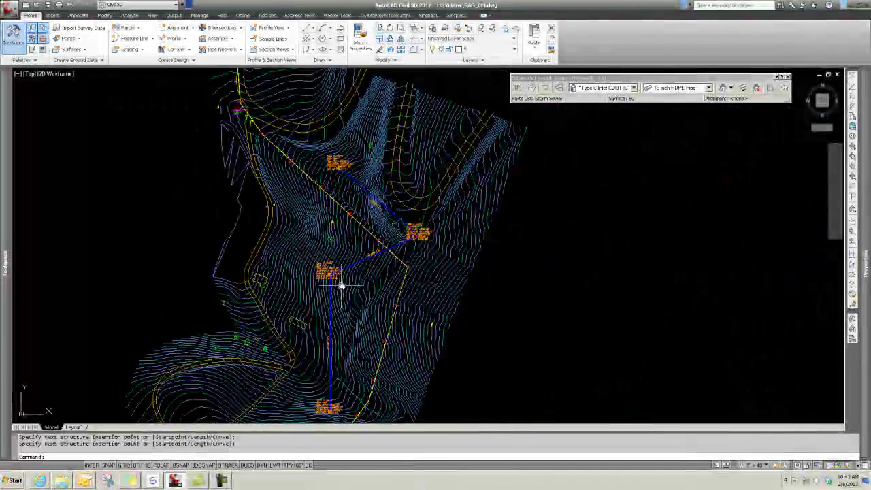
Step: Select the northernmost pipe and open its network for editing with the network layout tools
middle_drag(341, 286, 368, 184)
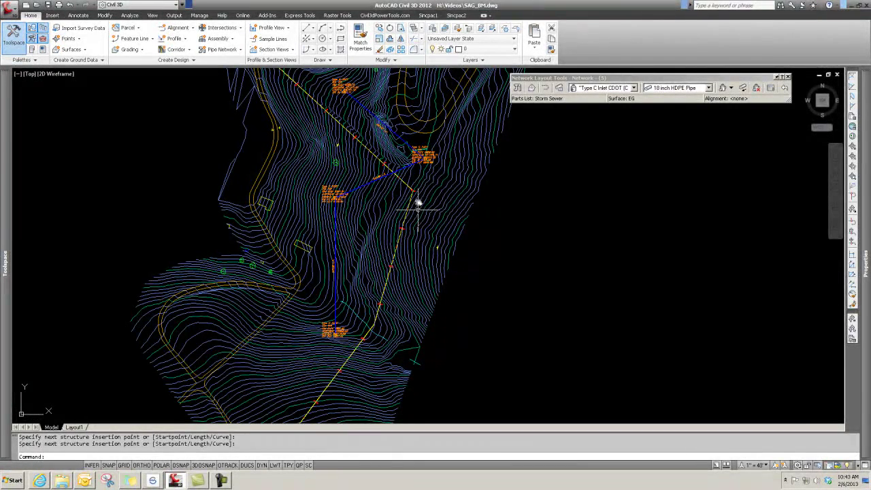
click(402, 140)
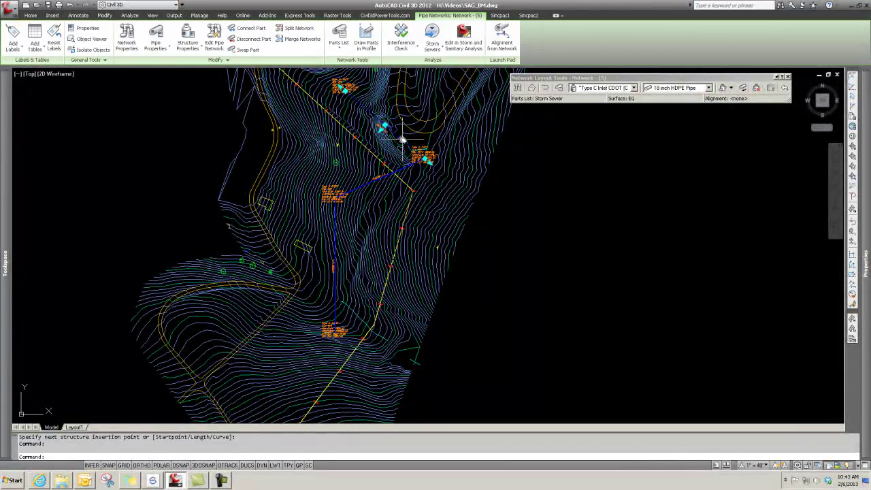
key(Escape)
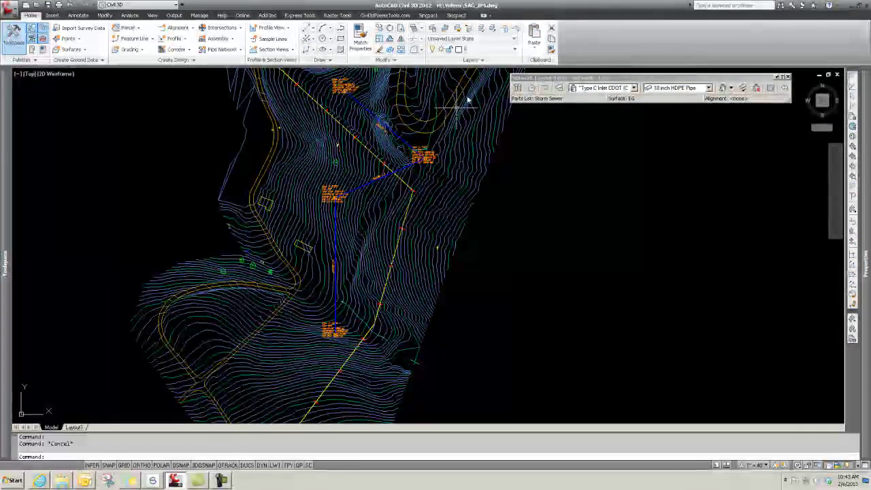
click(405, 144)
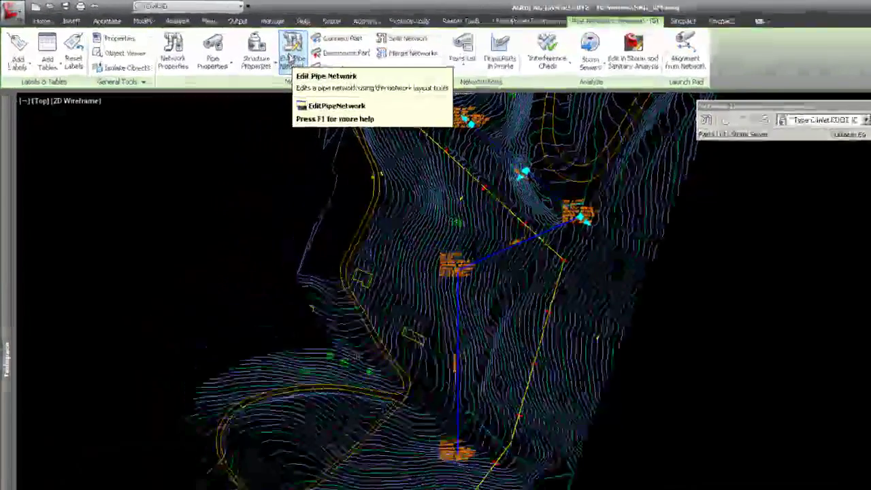
click(211, 45)
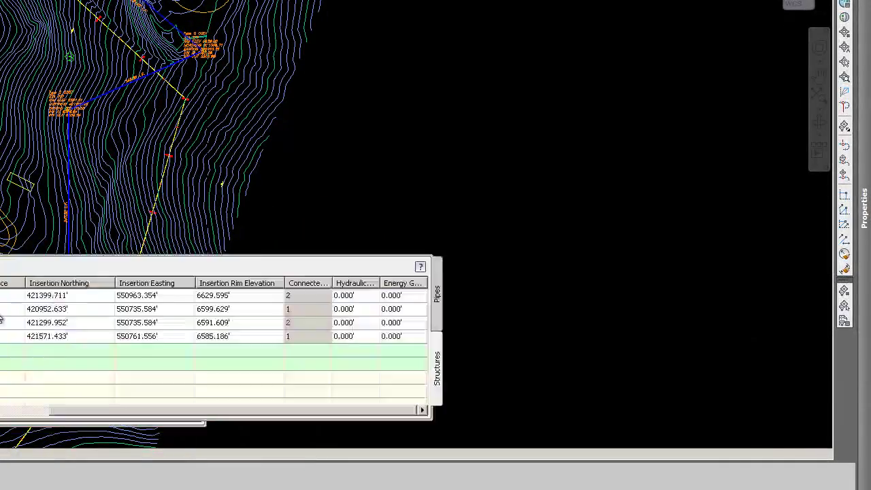
Step: Examine the network's pipe and structure tables in Panorama, including reference surface, insertion coordinates and rim elevations, and close it
drag(2, 319, 57, 235)
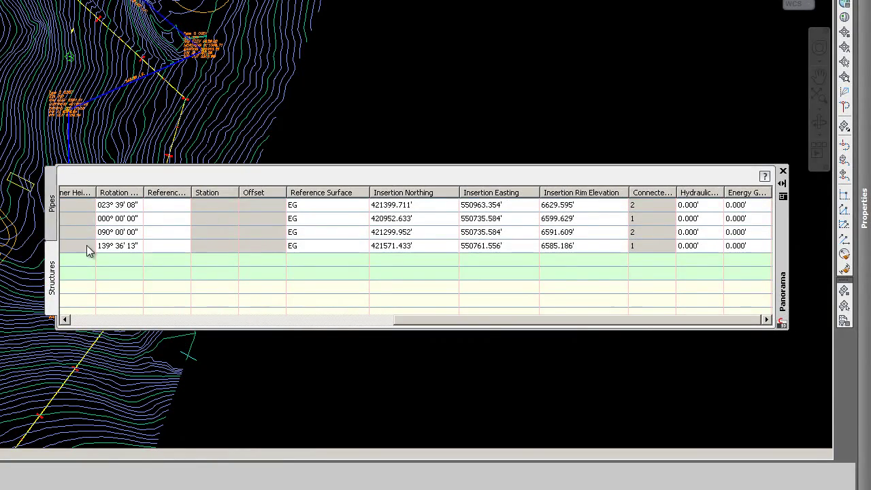
click(50, 221)
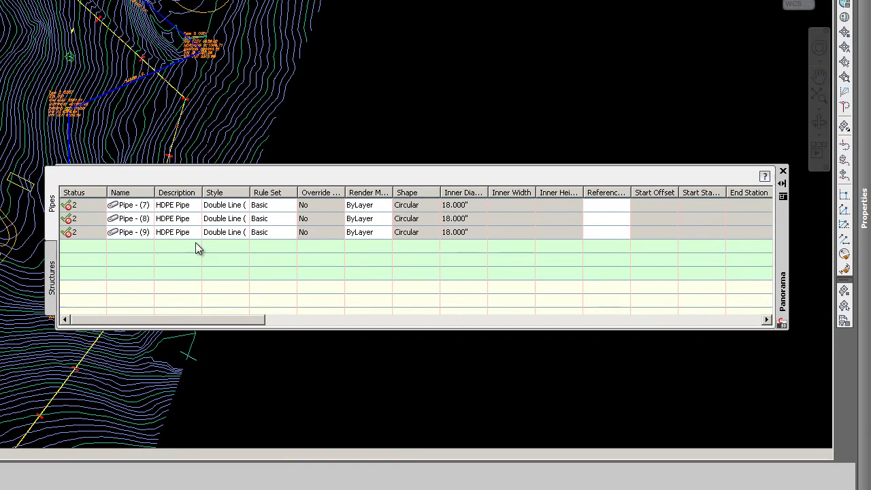
click(54, 284)
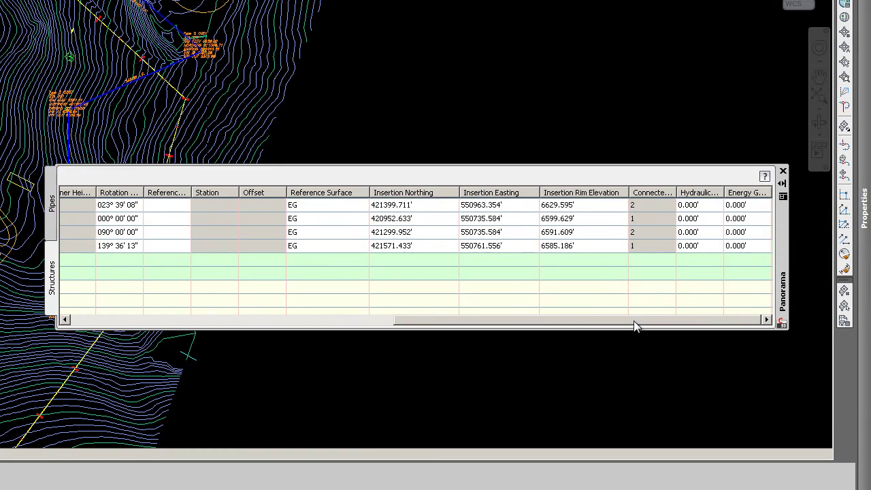
drag(633, 323, 299, 325)
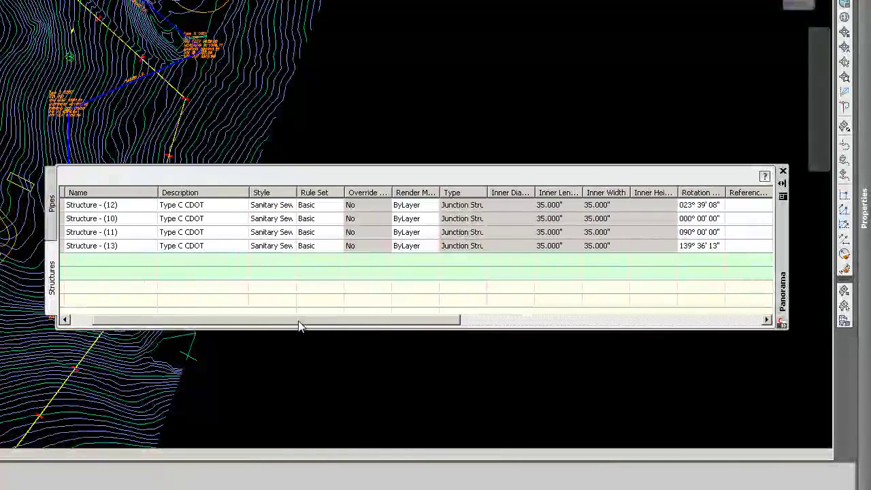
drag(366, 322, 320, 326)
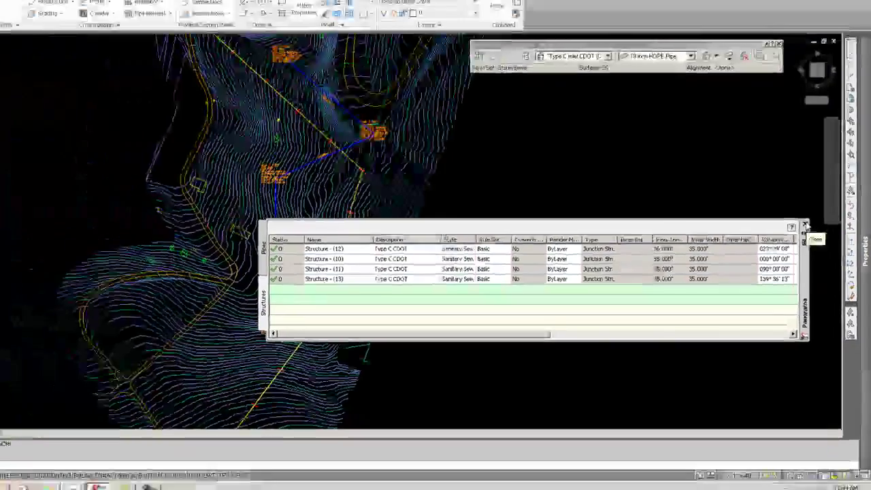
click(805, 225)
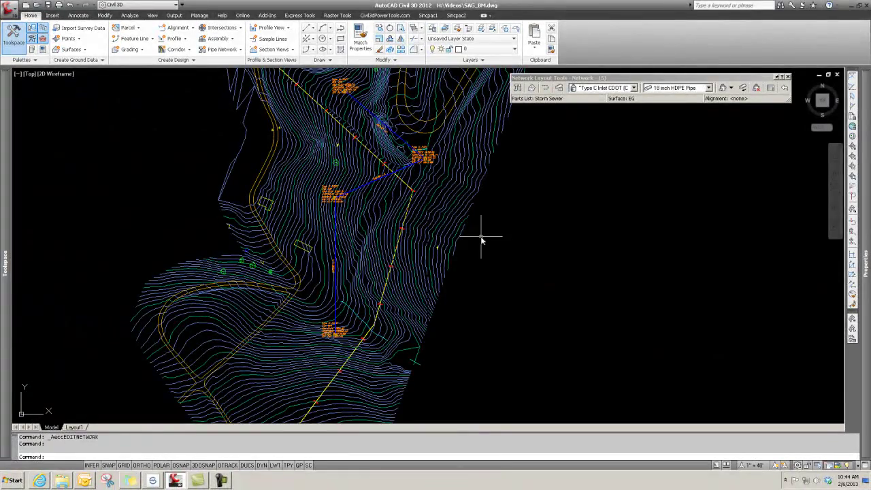
Step: Examine the part properties of the north-south pipe, including its slope and invert elevations, and close them without changes
scroll(335, 279, up, 6)
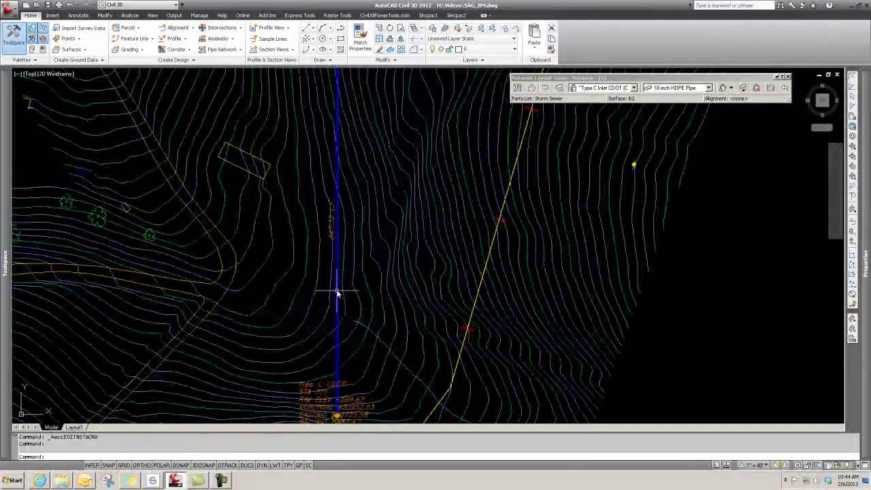
click(337, 292)
right_click(336, 293)
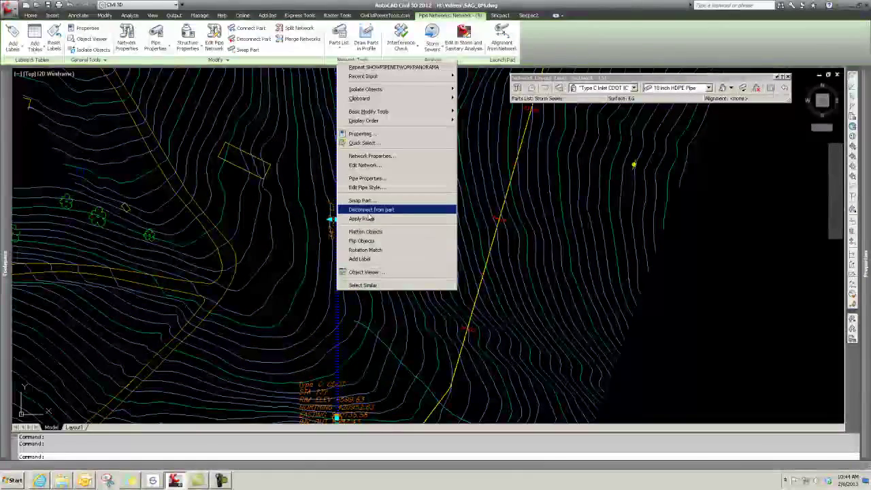
click(377, 181)
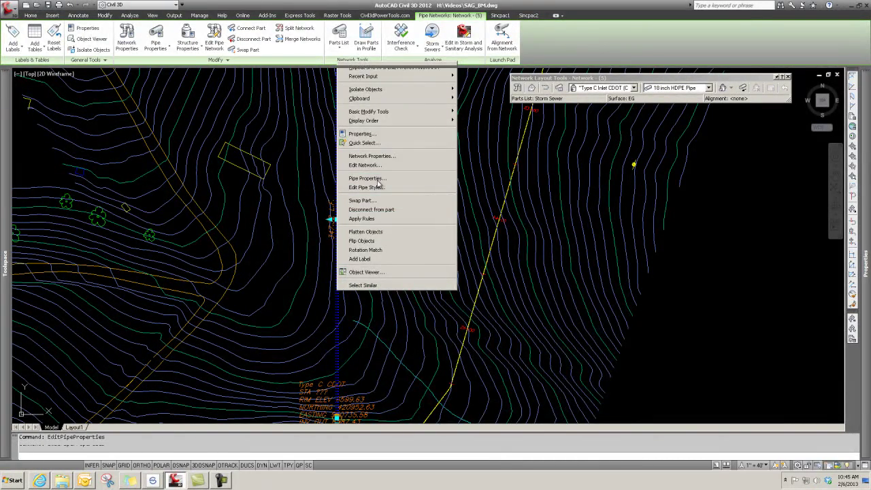
drag(482, 235, 567, 136)
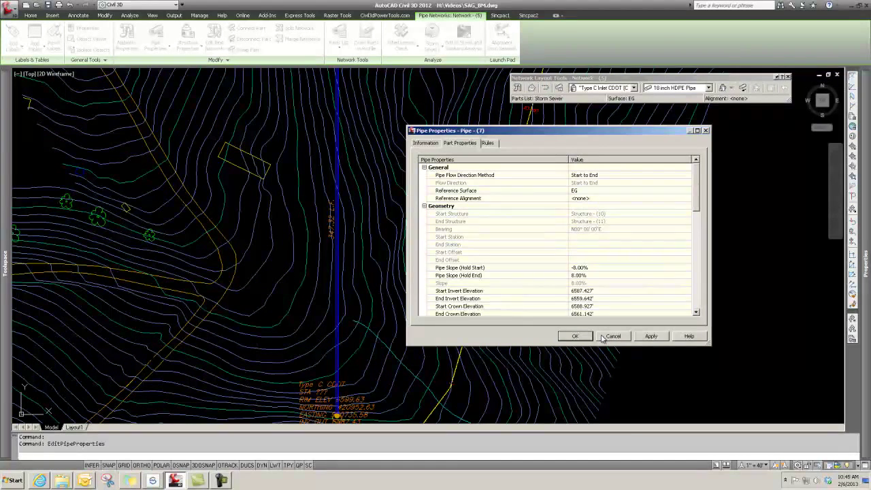
click(613, 336)
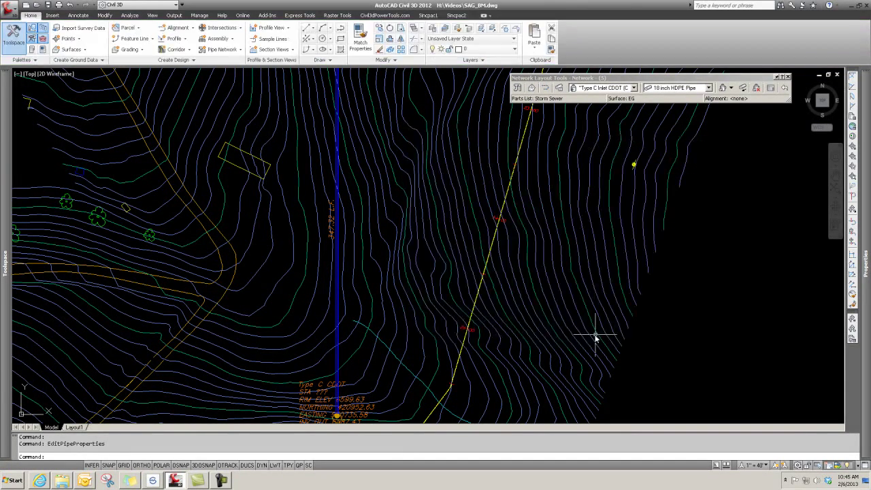